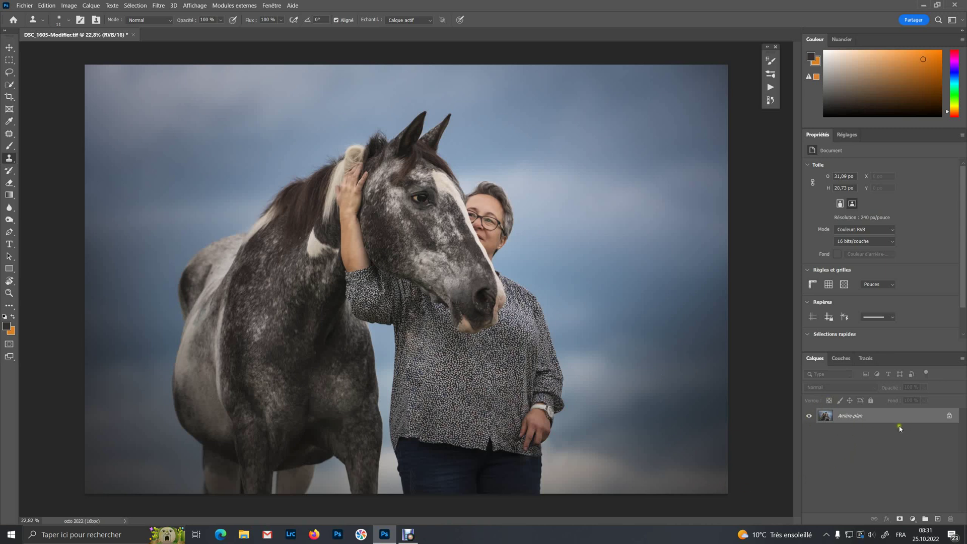
Duplicate the background layer and open the Liquify filter on the copy
drag(931, 419, 938, 519)
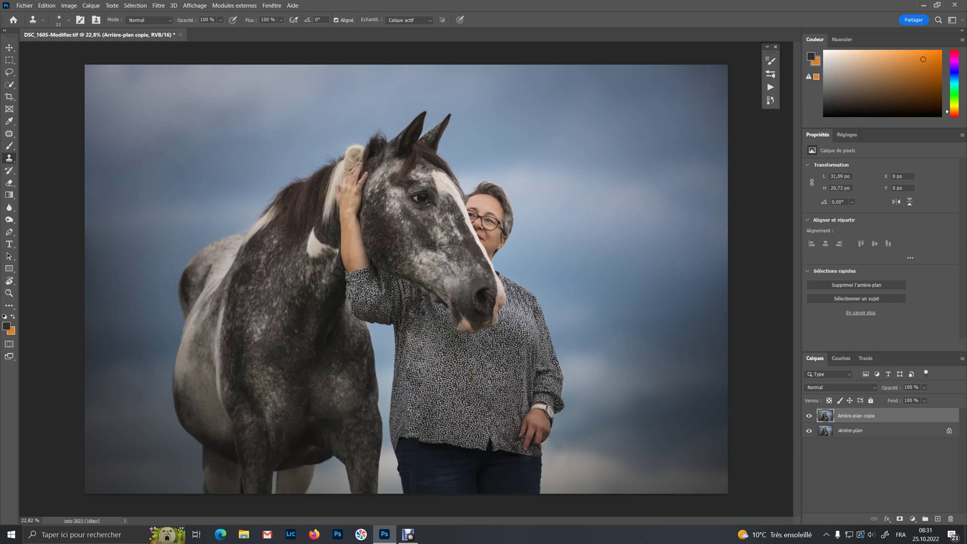
click(157, 6)
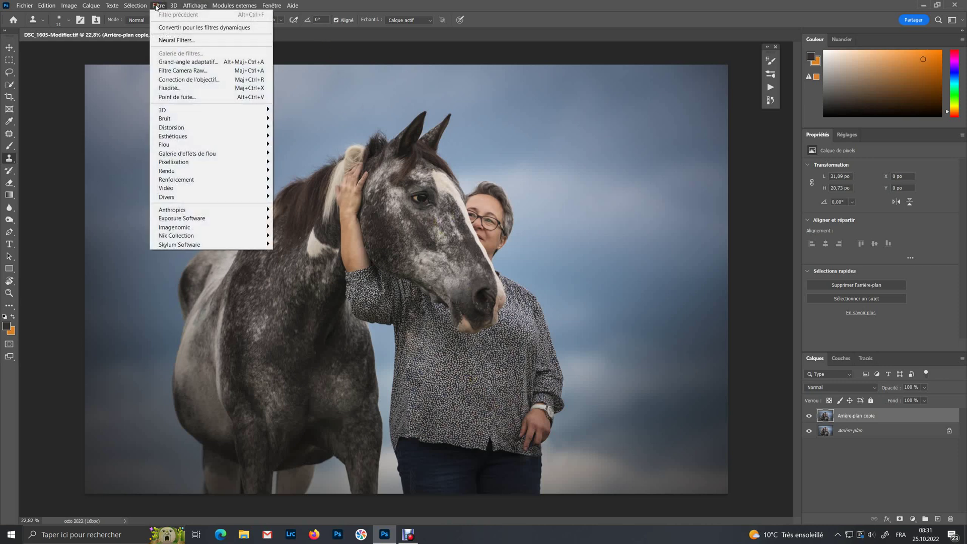
click(178, 89)
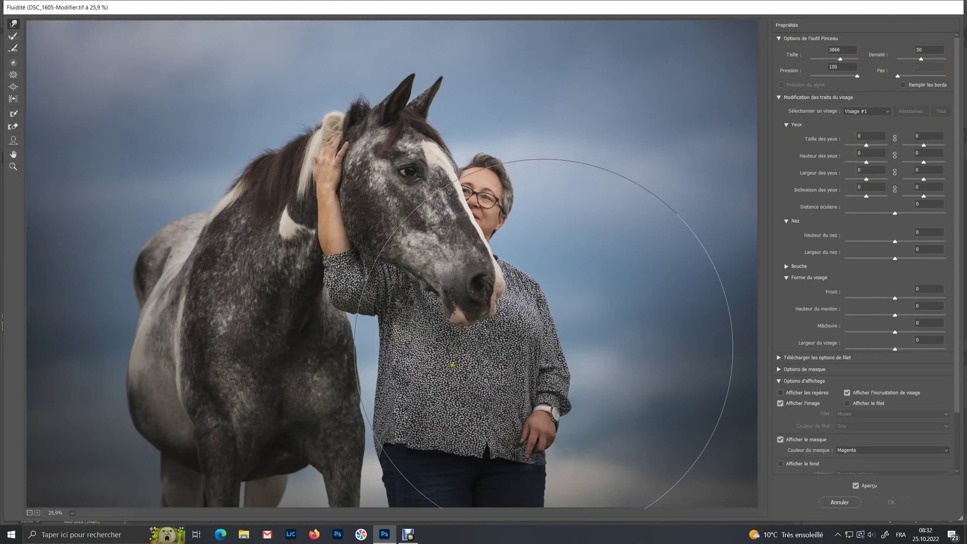
Push the horse's bulging belly inward with the Forward Warp tool at a brush size of 1710
scroll(324, 331, down, 1)
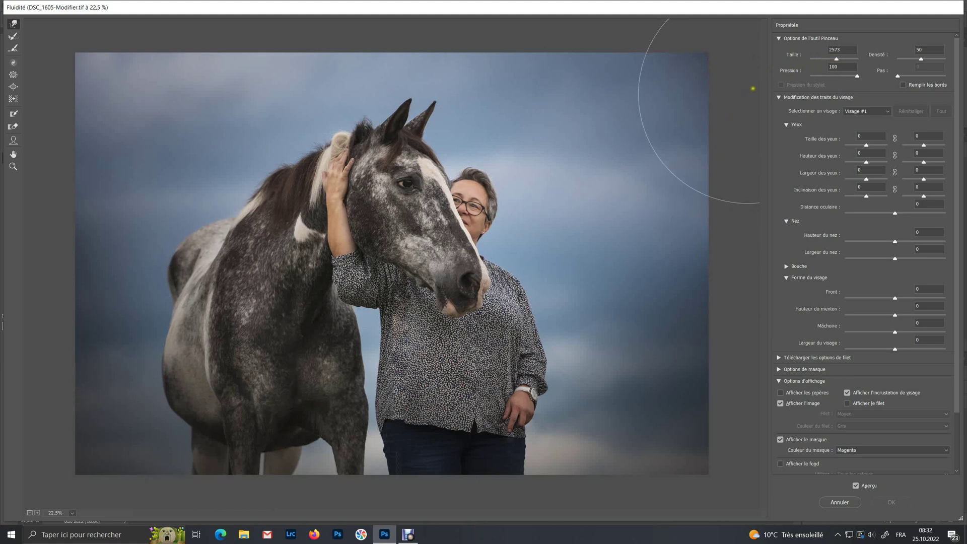
drag(832, 60, 834, 60)
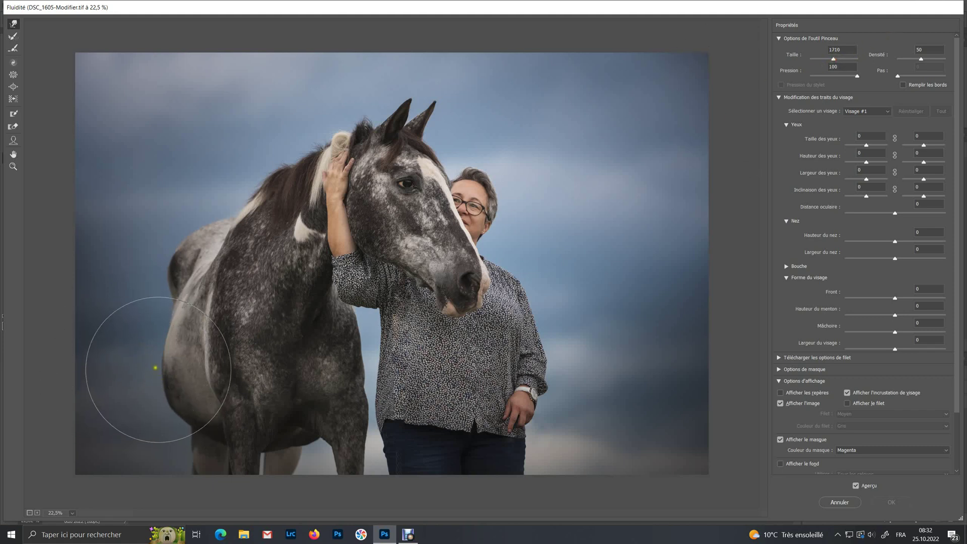
mouse_move(162, 376)
mouse_down()
mouse_move(177, 401)
mouse_move(163, 379)
mouse_move(172, 273)
mouse_move(161, 279)
mouse_move(173, 406)
mouse_up()
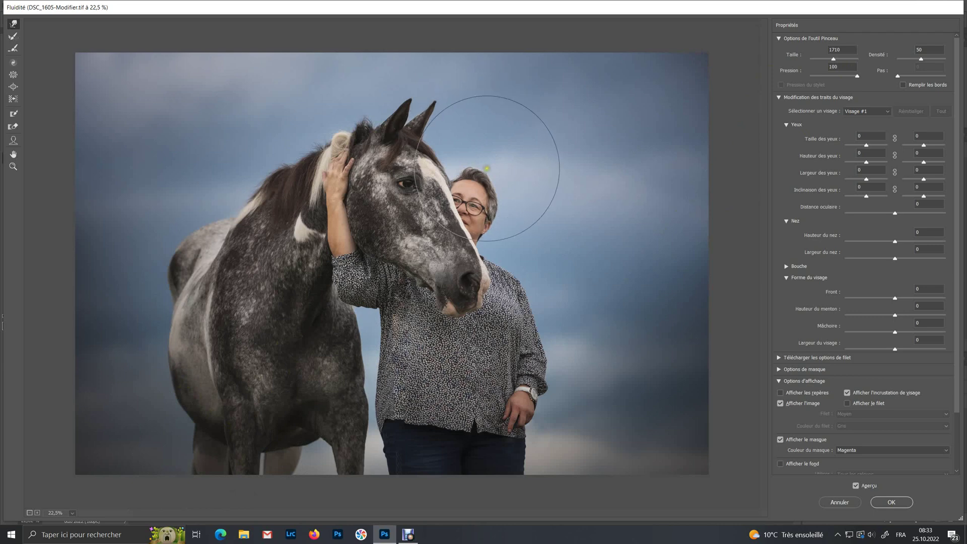
Reduce the warp brush size to 273 and reshape the horse's mane line along the neck
scroll(492, 162, up, 3)
scroll(539, 123, up, 4)
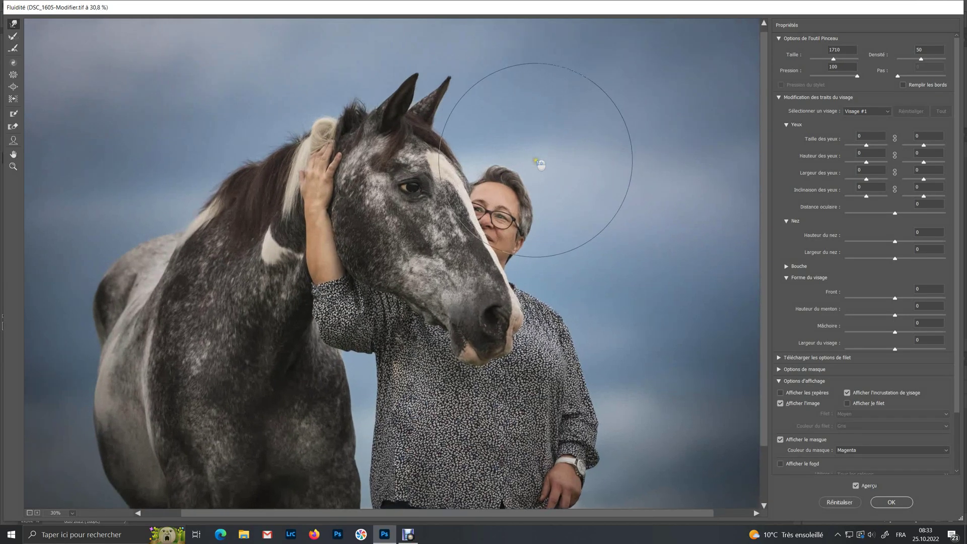
scroll(623, 205, up, 3)
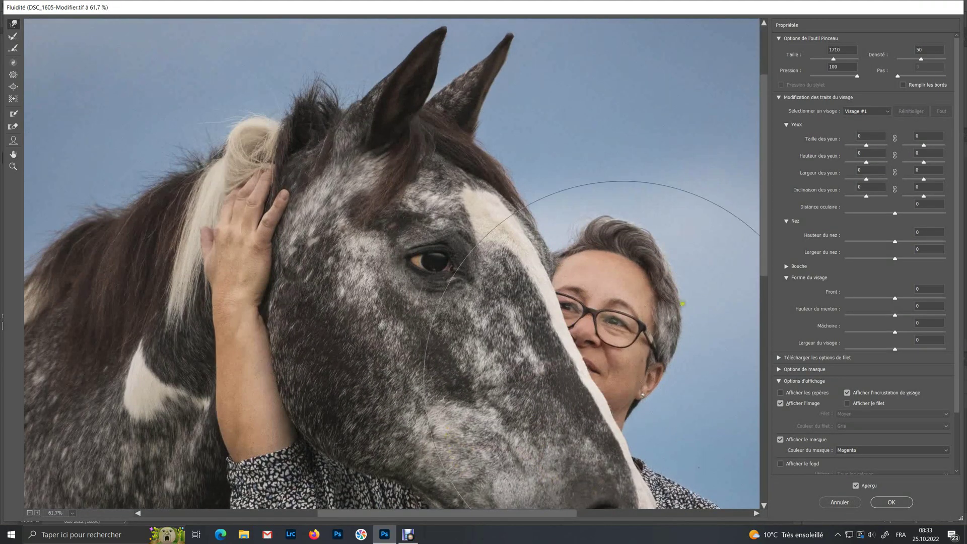
drag(833, 60, 814, 73)
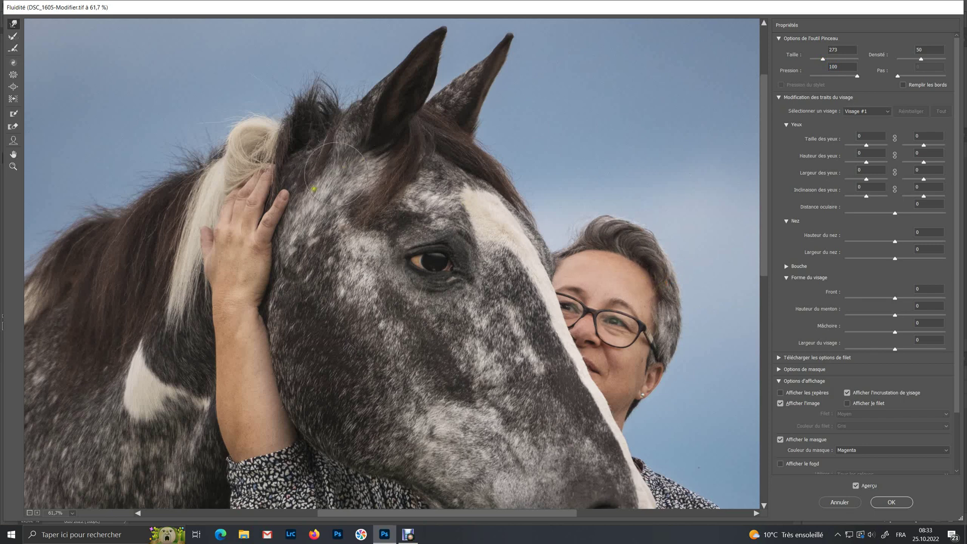
drag(119, 210, 207, 152)
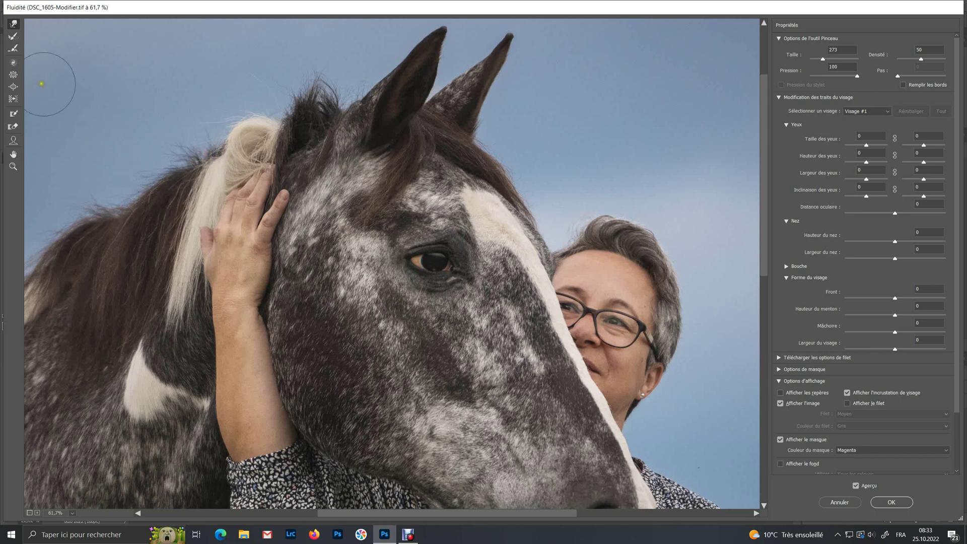
Add volume to the woman's hair with the Bloat tool at size 166, density 13 and rate 46
click(11, 87)
click(11, 86)
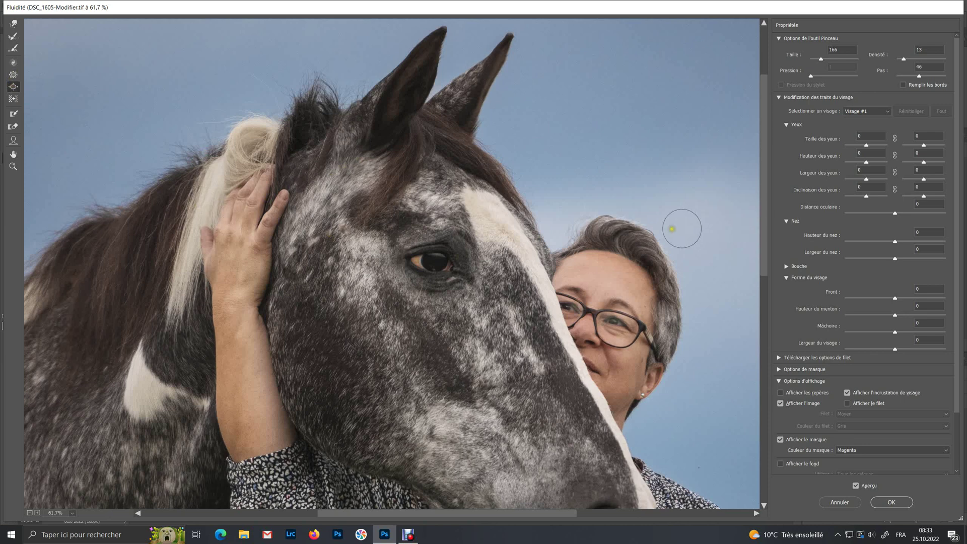
drag(621, 236, 659, 261)
click(660, 261)
Link the two eye-size values, try an eye-size adjustment and clear it, and apply the Liquify edits
scroll(277, 263, down, 5)
scroll(282, 269, down, 2)
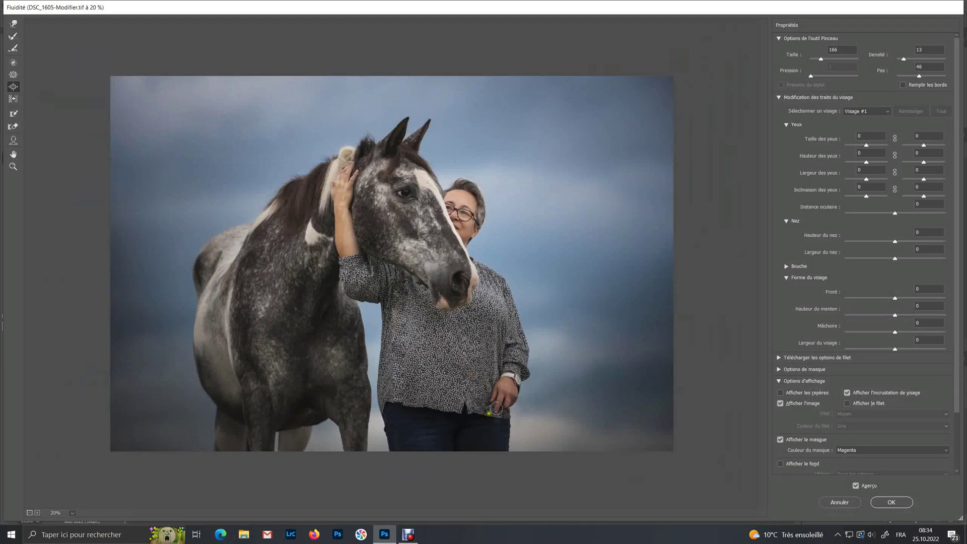
scroll(456, 312, up, 2)
scroll(456, 295, up, 4)
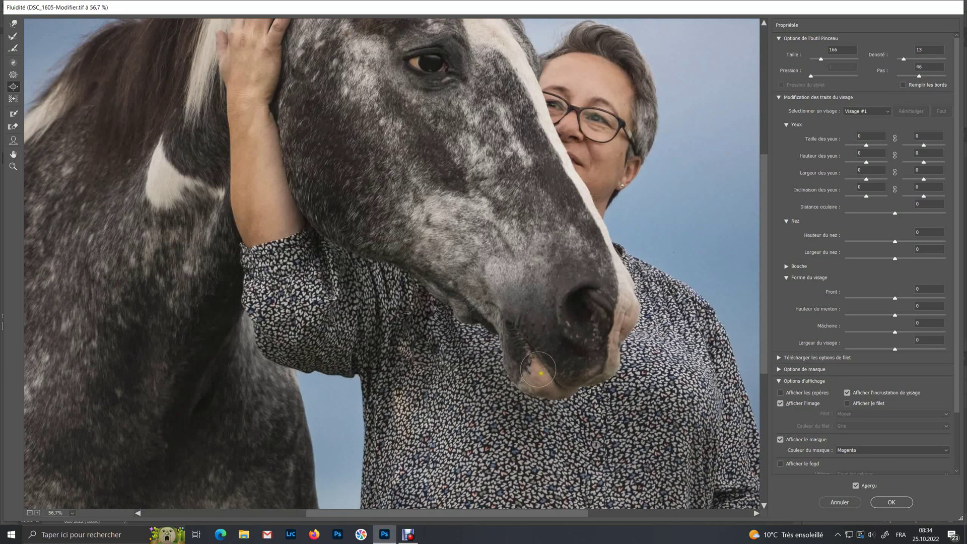
scroll(535, 375, down, 4)
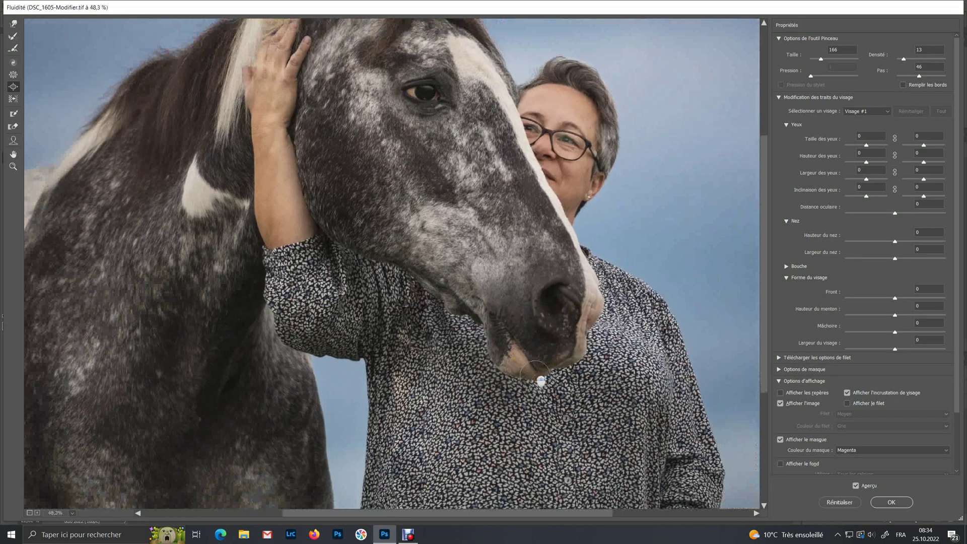
scroll(620, 308, up, 3)
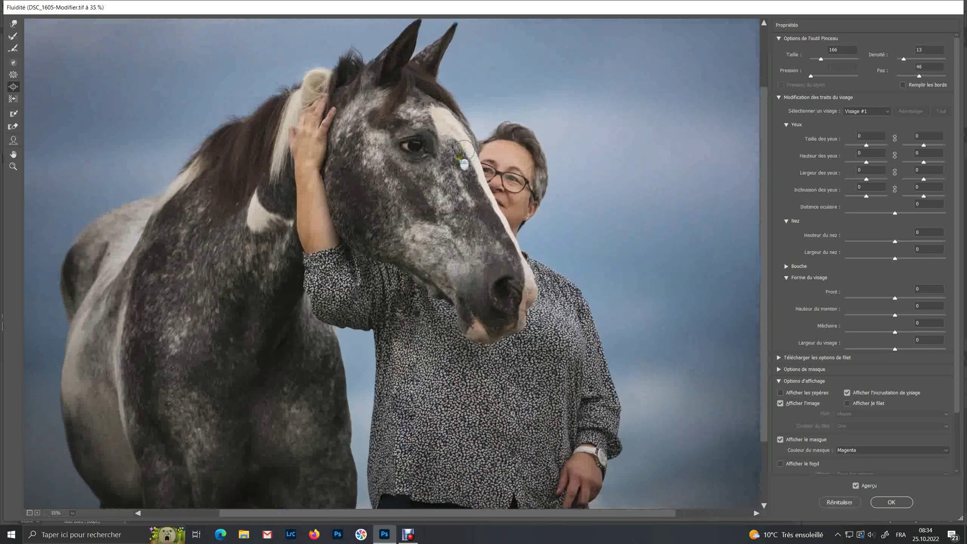
scroll(548, 227, up, 3)
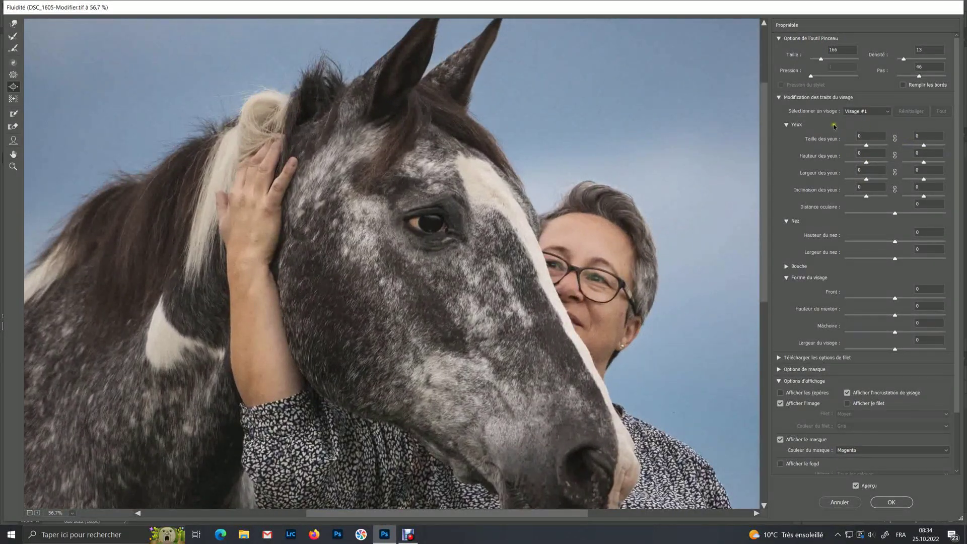
click(895, 139)
mouse_move(868, 148)
mouse_down()
mouse_move(880, 147)
mouse_move(867, 147)
mouse_up()
click(862, 135)
key(BackSpace)
click(891, 502)
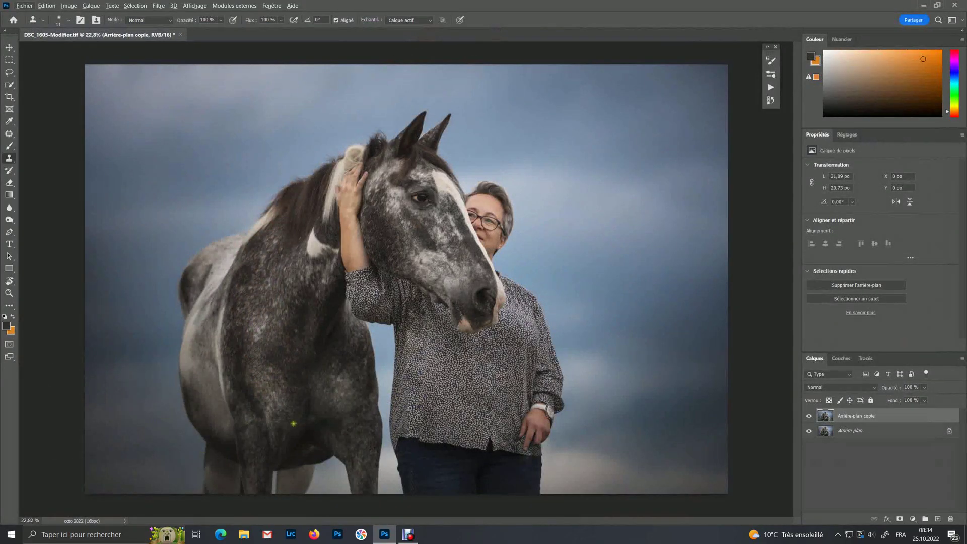
Compare the horse's belly before and after by toggling the visibility of the liquified copy layer
scroll(166, 444, up, 3)
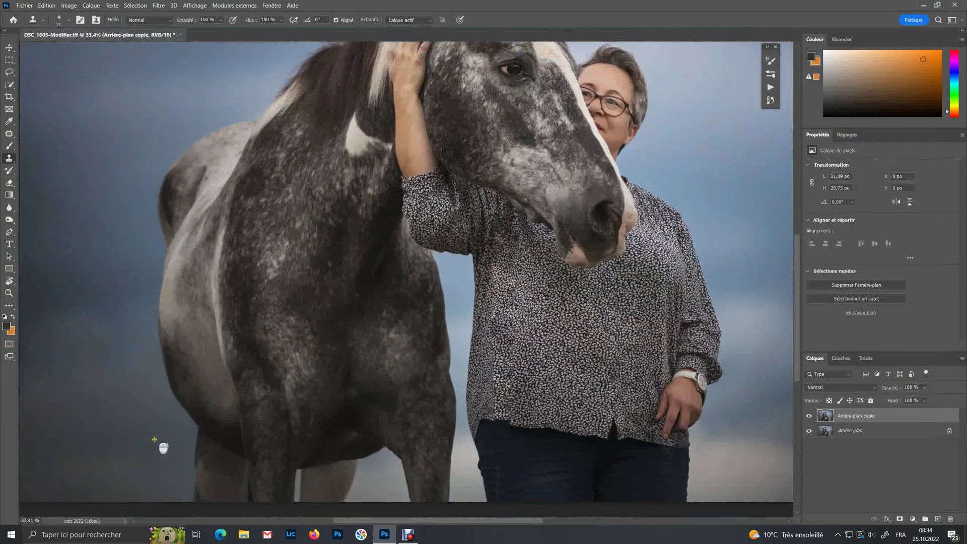
click(809, 416)
click(809, 417)
click(810, 417)
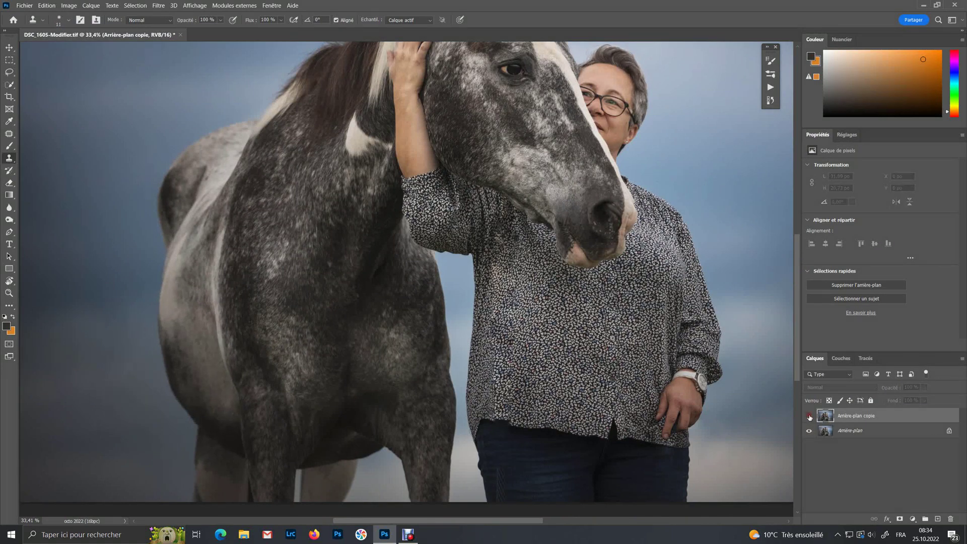
click(810, 418)
click(810, 417)
click(810, 417)
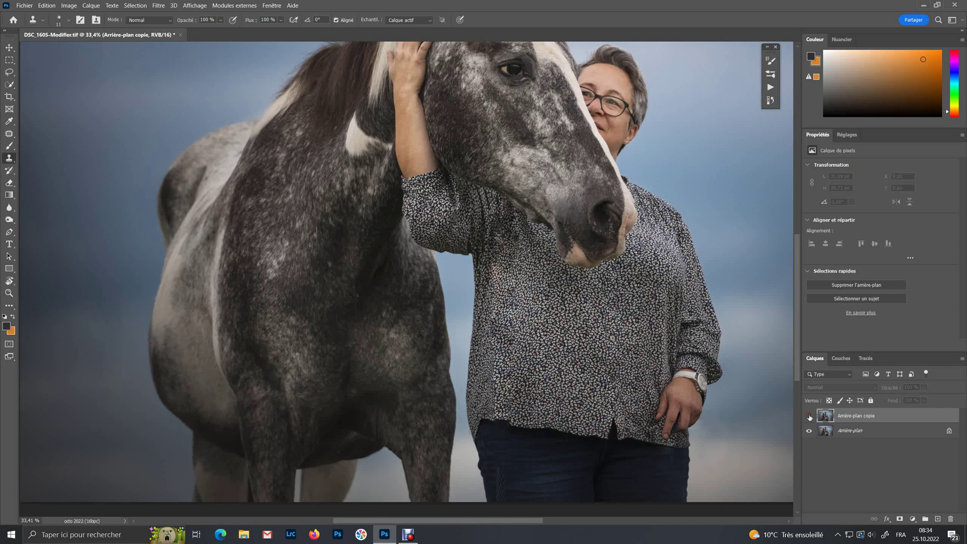
click(809, 417)
click(810, 417)
click(810, 417)
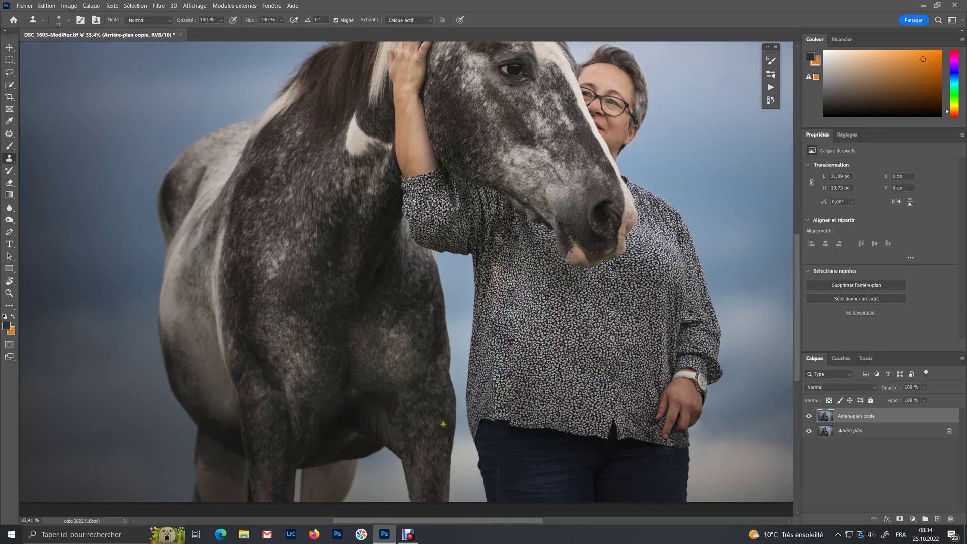
Add a layer mask to the liquified copy and invert it to black
click(900, 520)
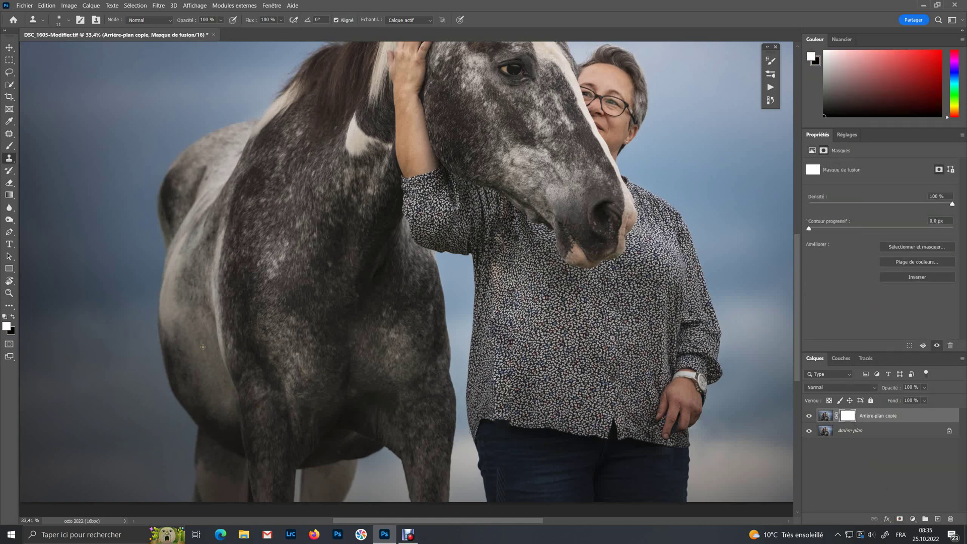
key(ctrl+i)
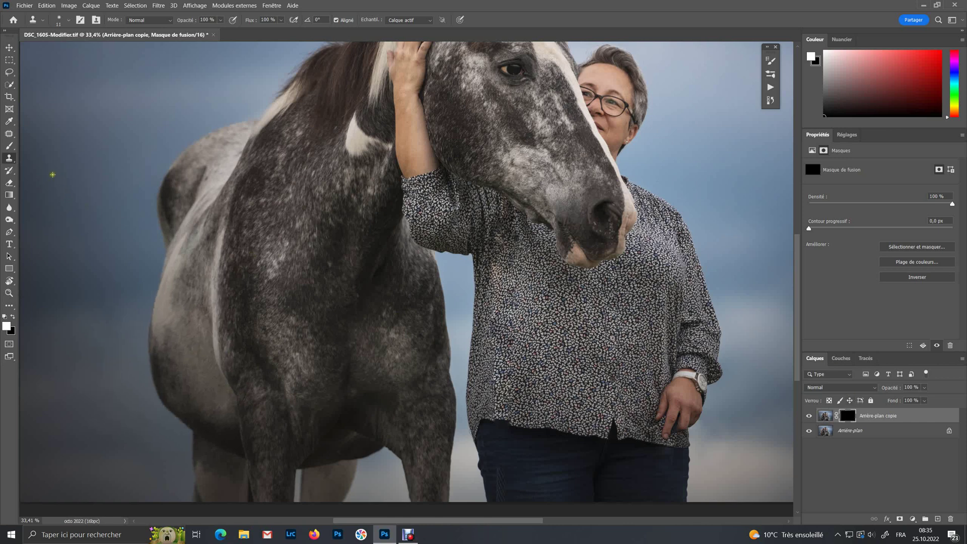
Set up a soft white brush at 100% opacity and flow, about 440 px, and target the layer mask
click(10, 147)
click(221, 19)
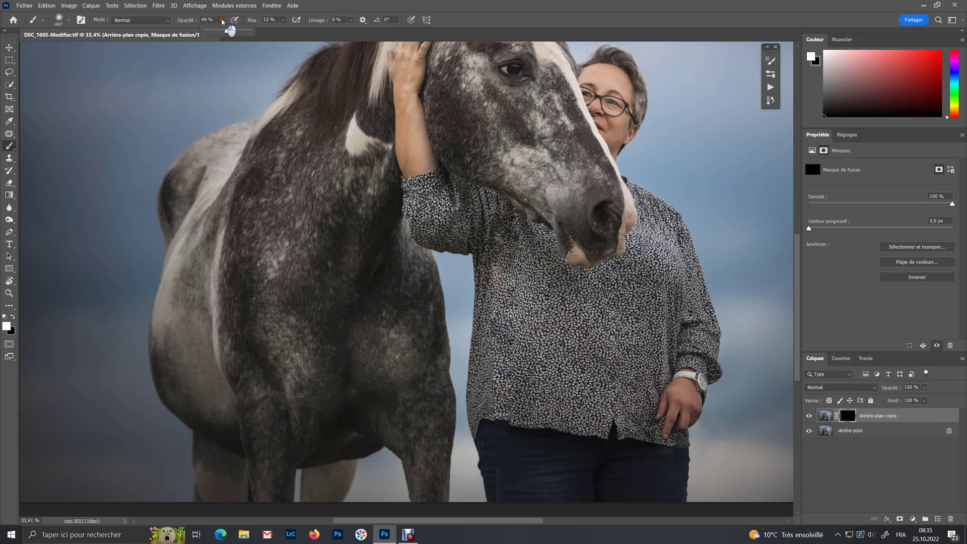
drag(226, 31, 377, 34)
click(283, 20)
click(69, 20)
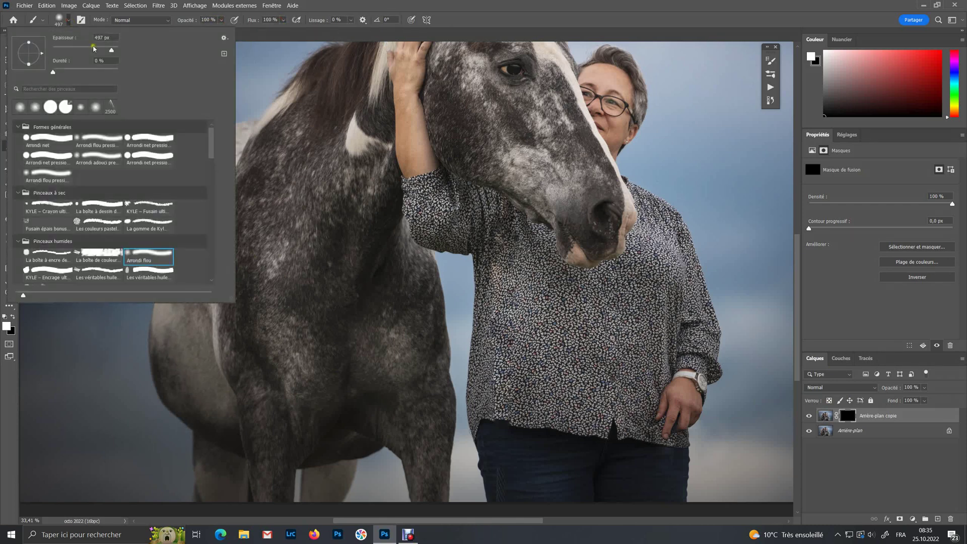
drag(98, 48, 109, 50)
click(845, 418)
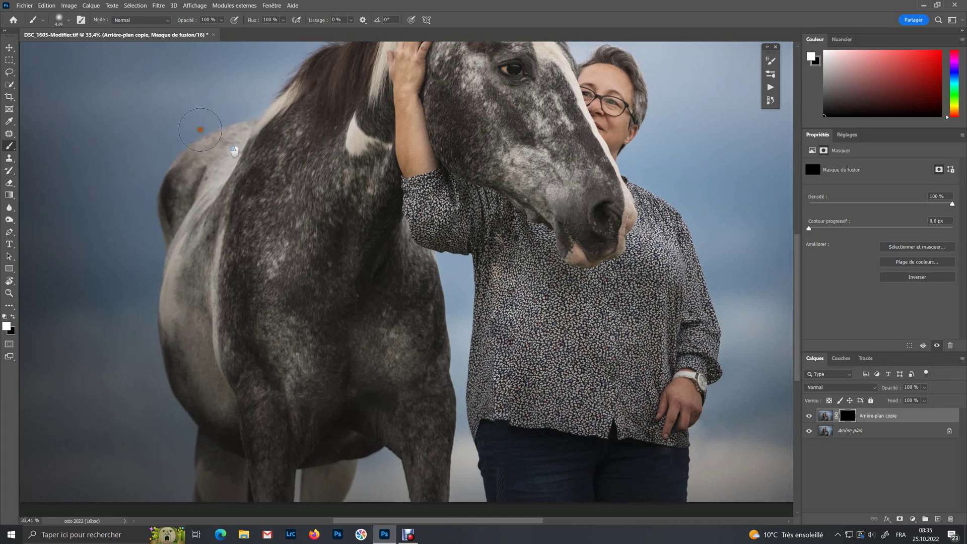
Paint white on the mask over the horse's belly, the woman's hair and the horse's mane to restore the liquified areas
drag(175, 411, 195, 513)
scroll(696, 200, up, 2)
scroll(695, 201, up, 1)
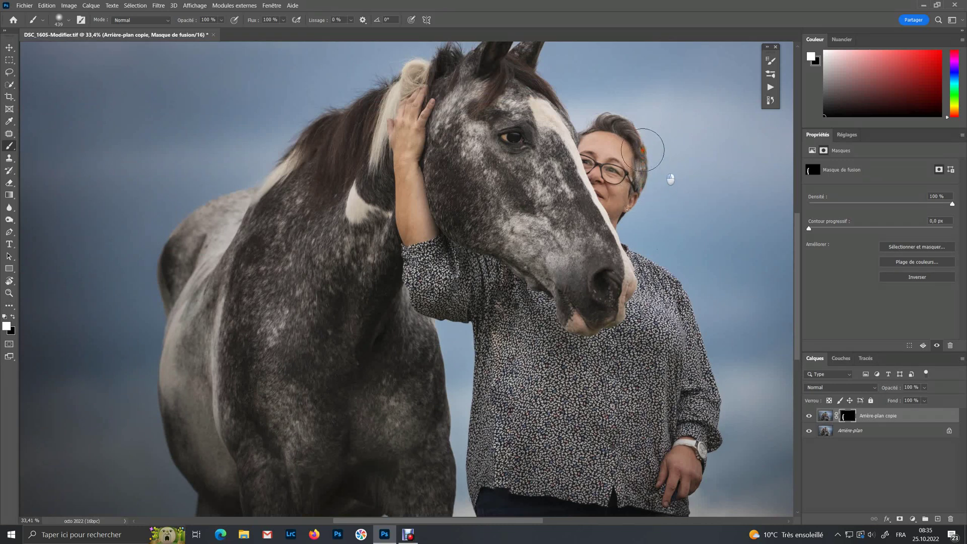
drag(646, 171, 631, 221)
scroll(615, 221, up, 2)
mouse_move(426, 97)
mouse_down()
mouse_move(341, 151)
mouse_move(441, 89)
mouse_move(330, 151)
mouse_move(427, 92)
mouse_up()
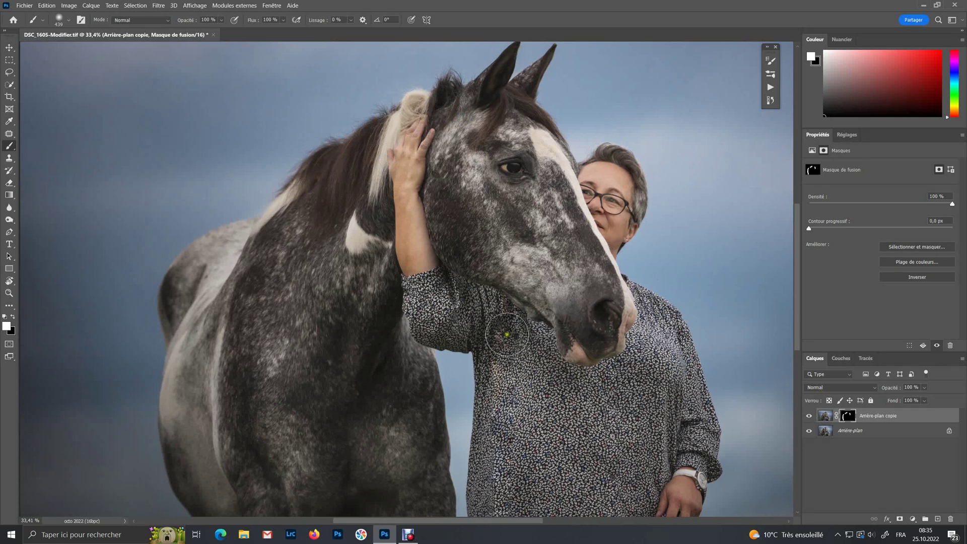
Compare the whole photo with and without the masked copy layer, leaving the layer visible
scroll(507, 335, down, 2)
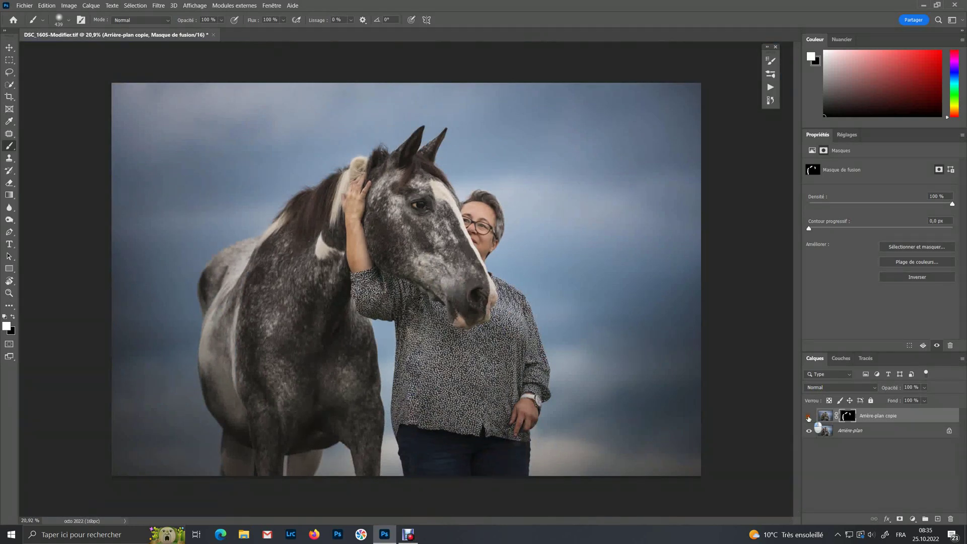
click(809, 417)
click(808, 416)
click(809, 416)
click(809, 416)
click(809, 417)
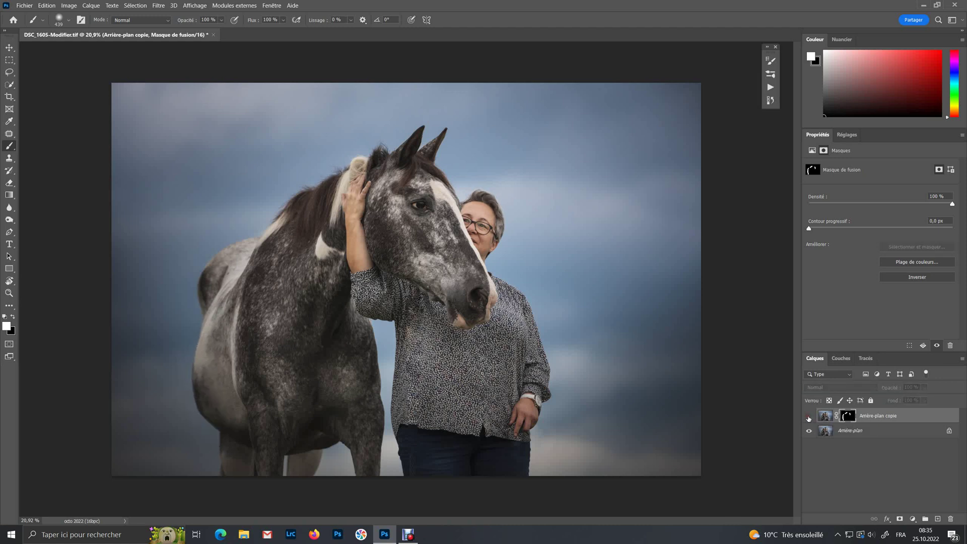
click(809, 418)
click(809, 417)
click(809, 418)
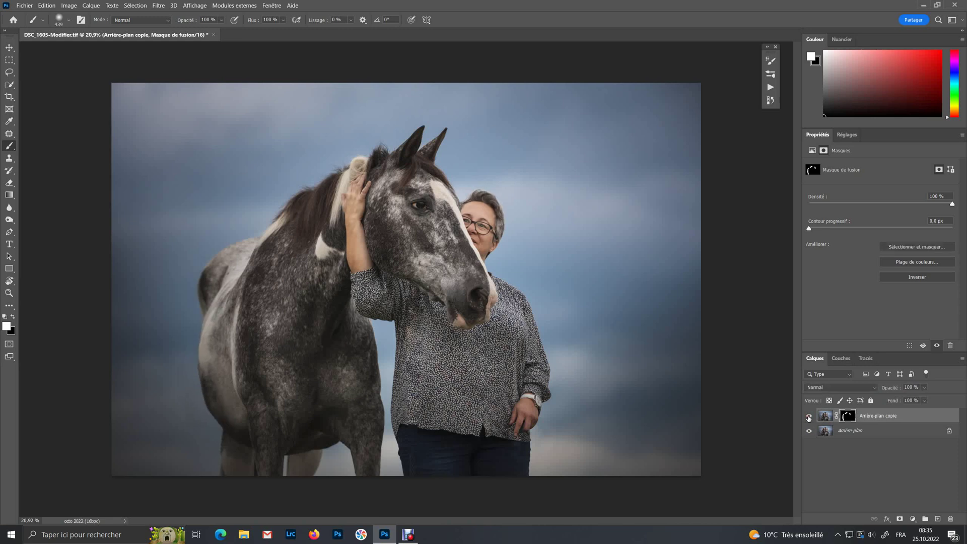